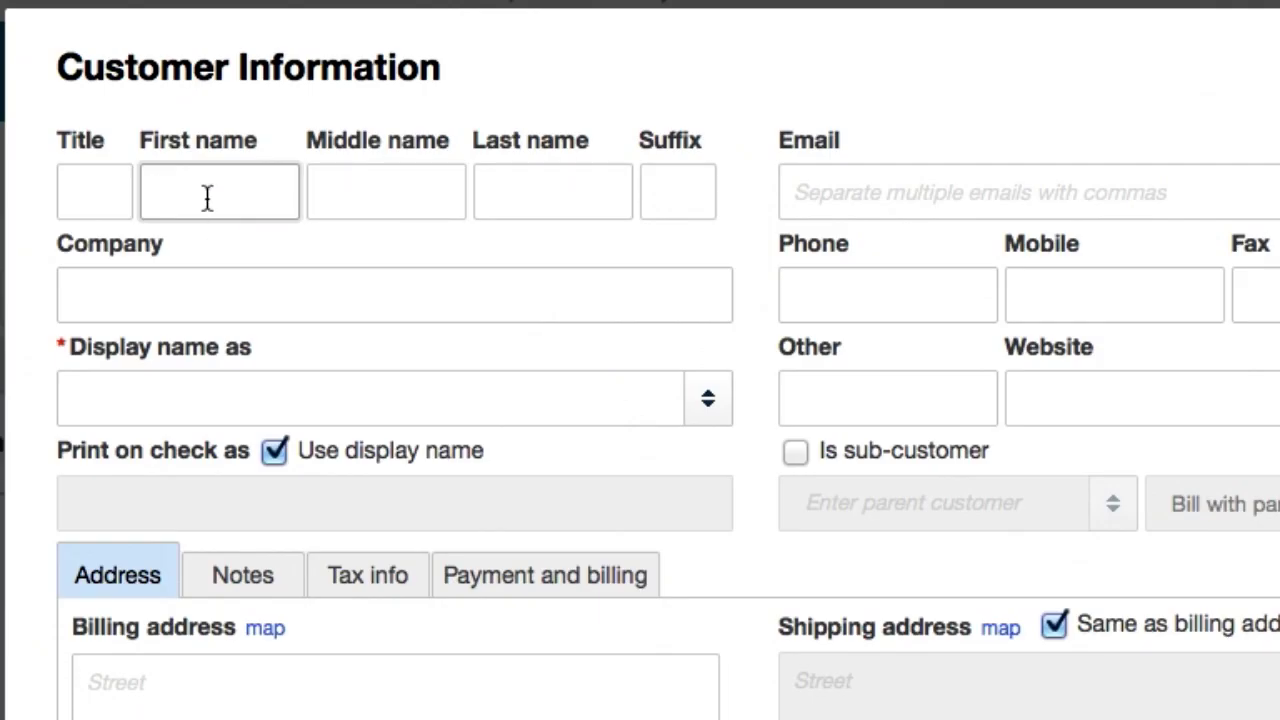
Step: Enter the new customer's first name and middle name in the Customer Information form
text(Josh's)
key(Tab)
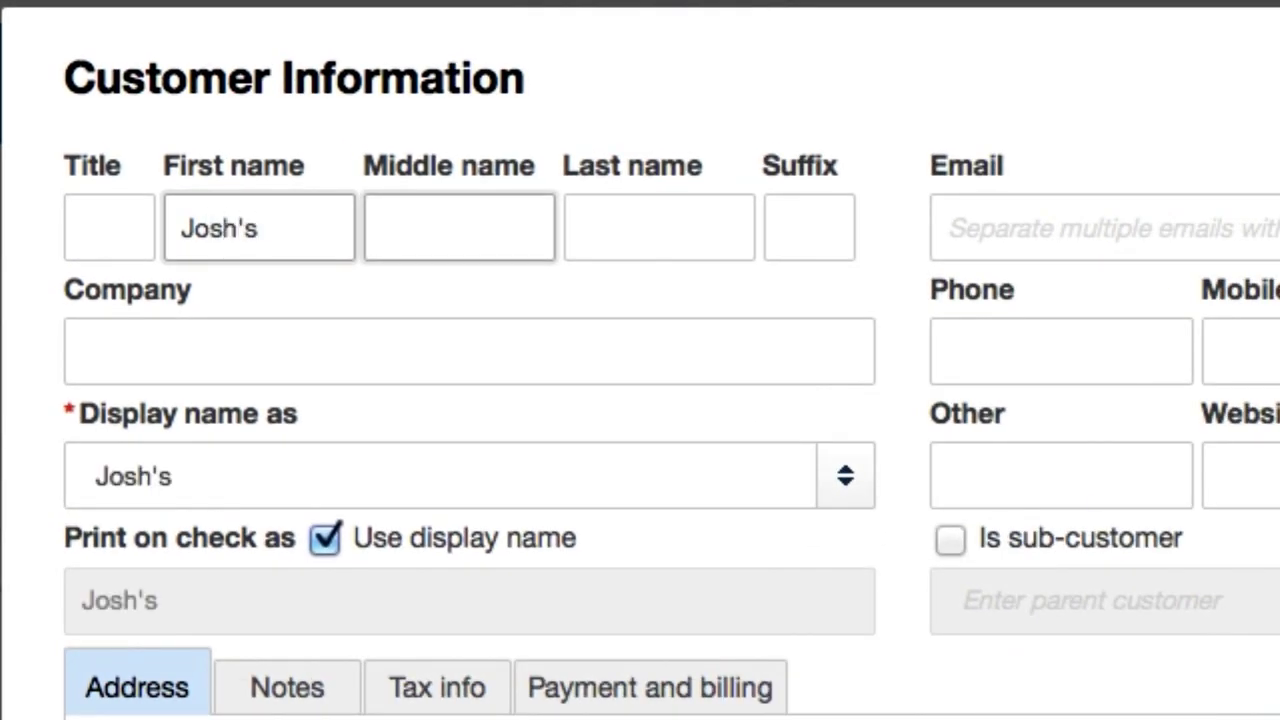
text(Hotdags)
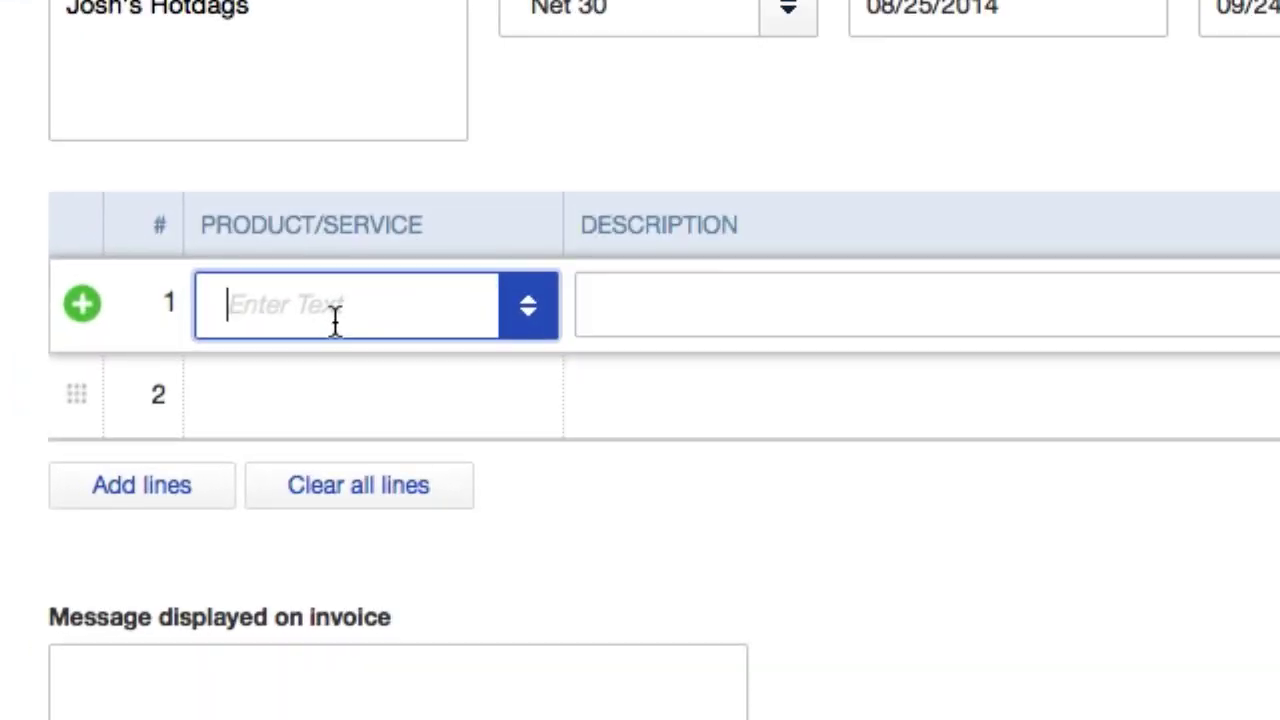
Step: Add line 1 'they owe us 100 hundred dollar' with quantity 1 at rate 100, totalling $100.00
text(1)
click(698, 321)
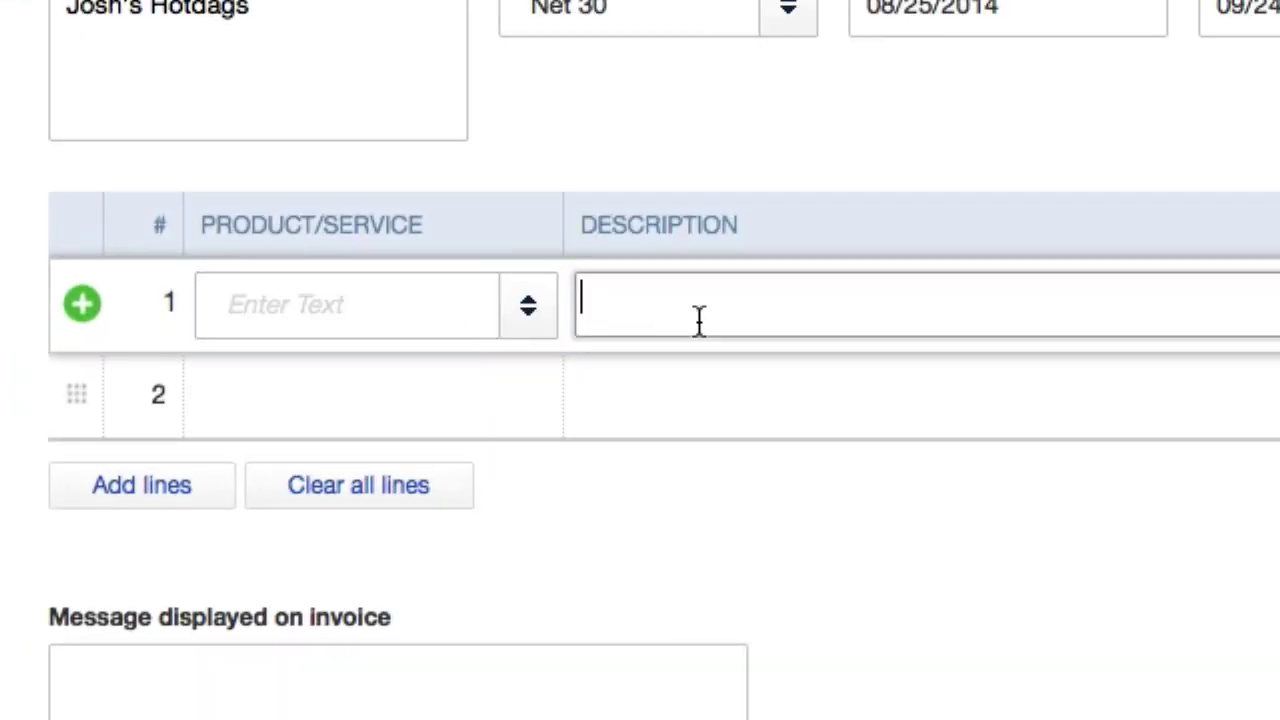
text(they owe)
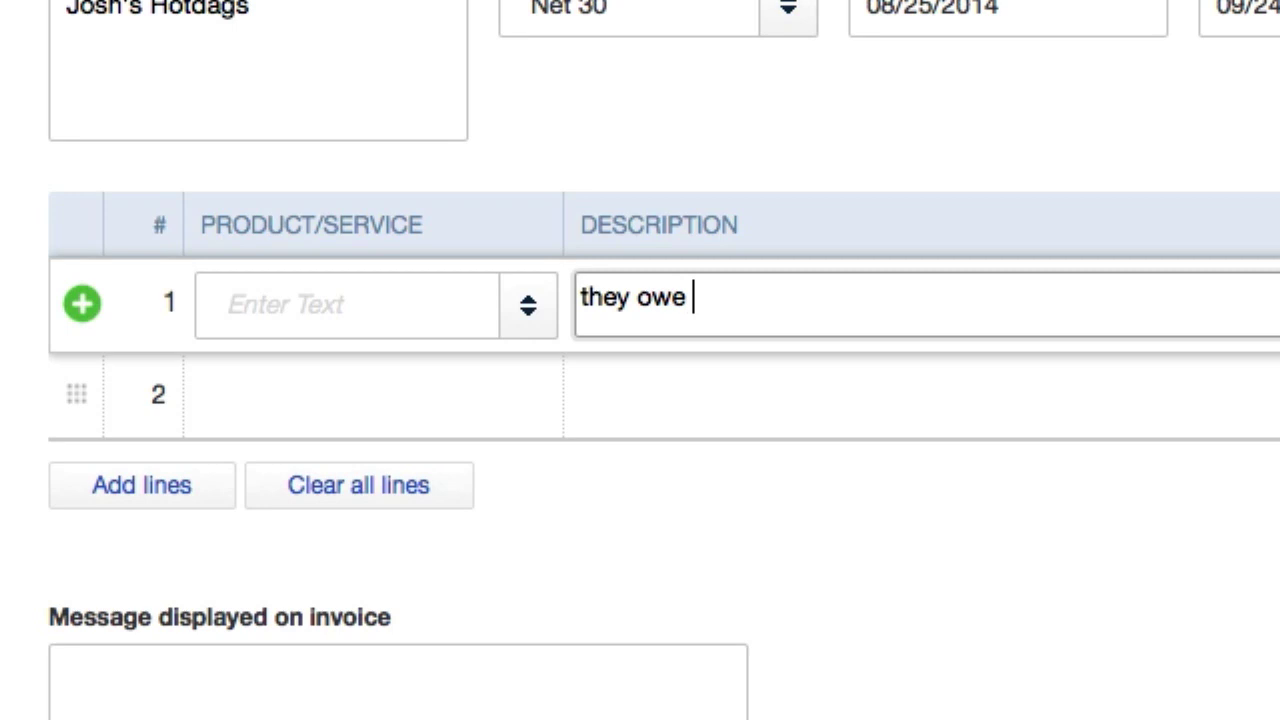
text( us 1`00 hundred)
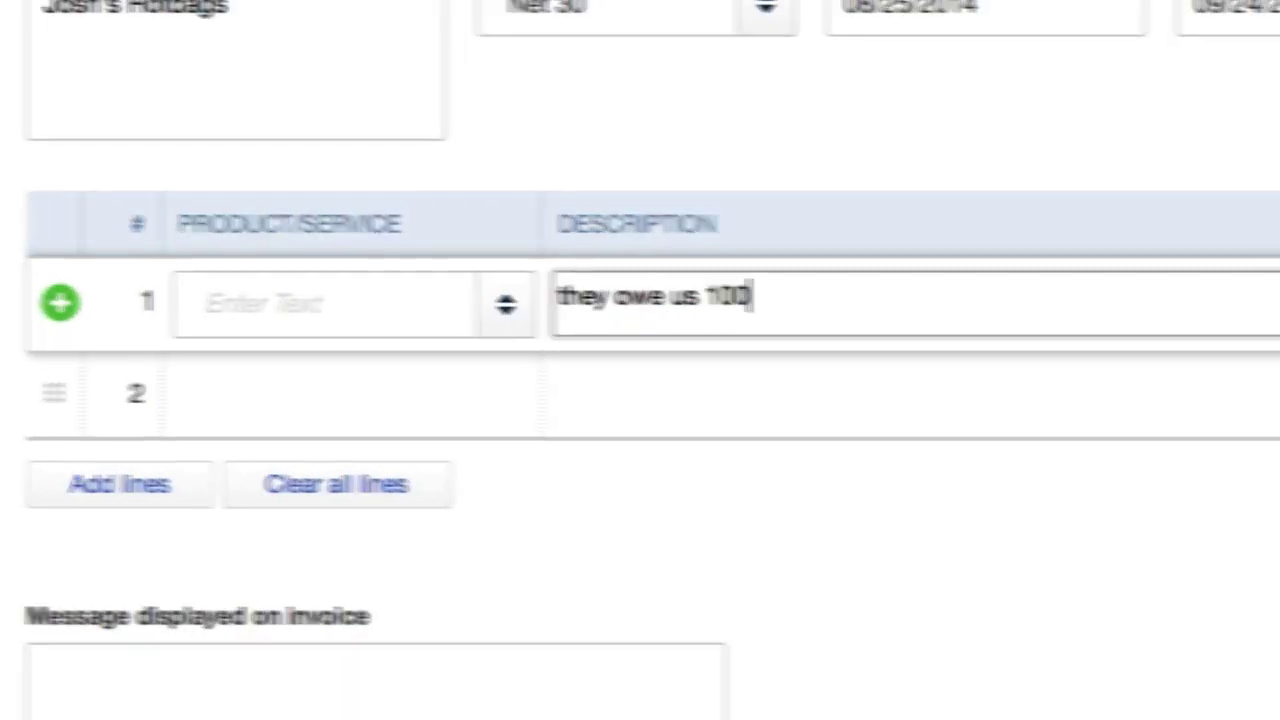
text( dollar)
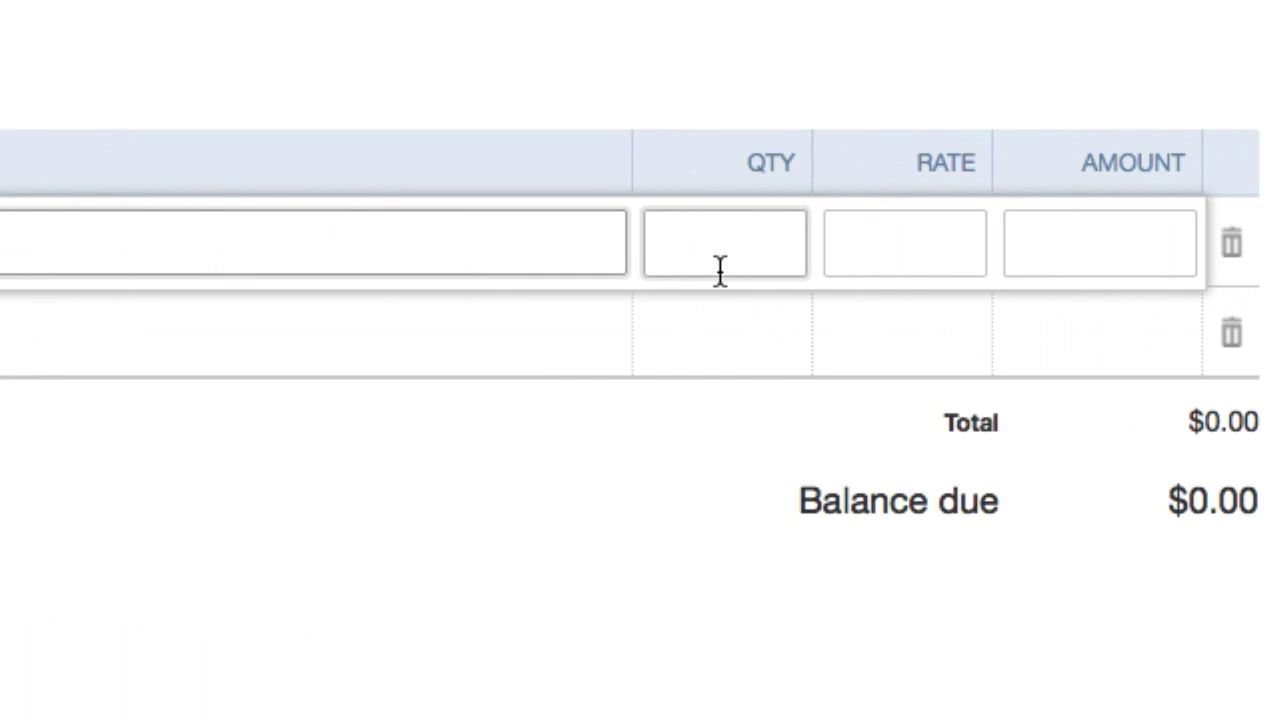
click(720, 270)
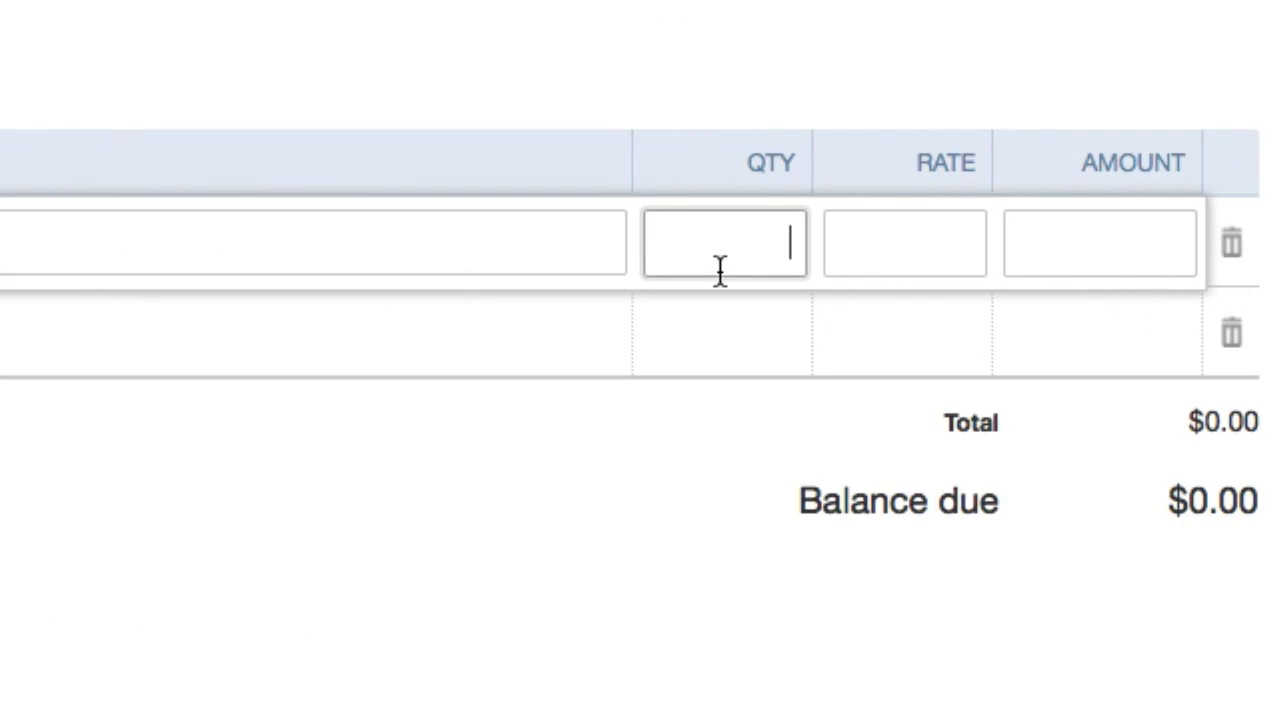
text(1)
click(860, 260)
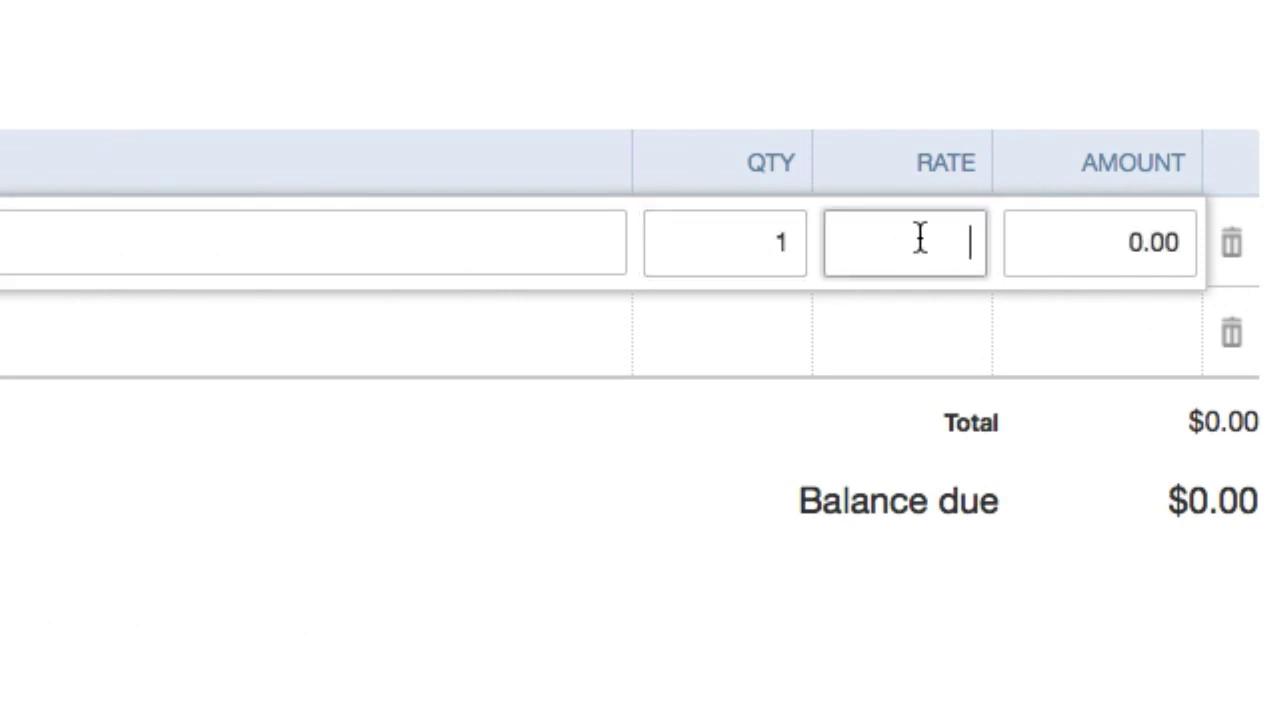
text(100)
click(585, 685)
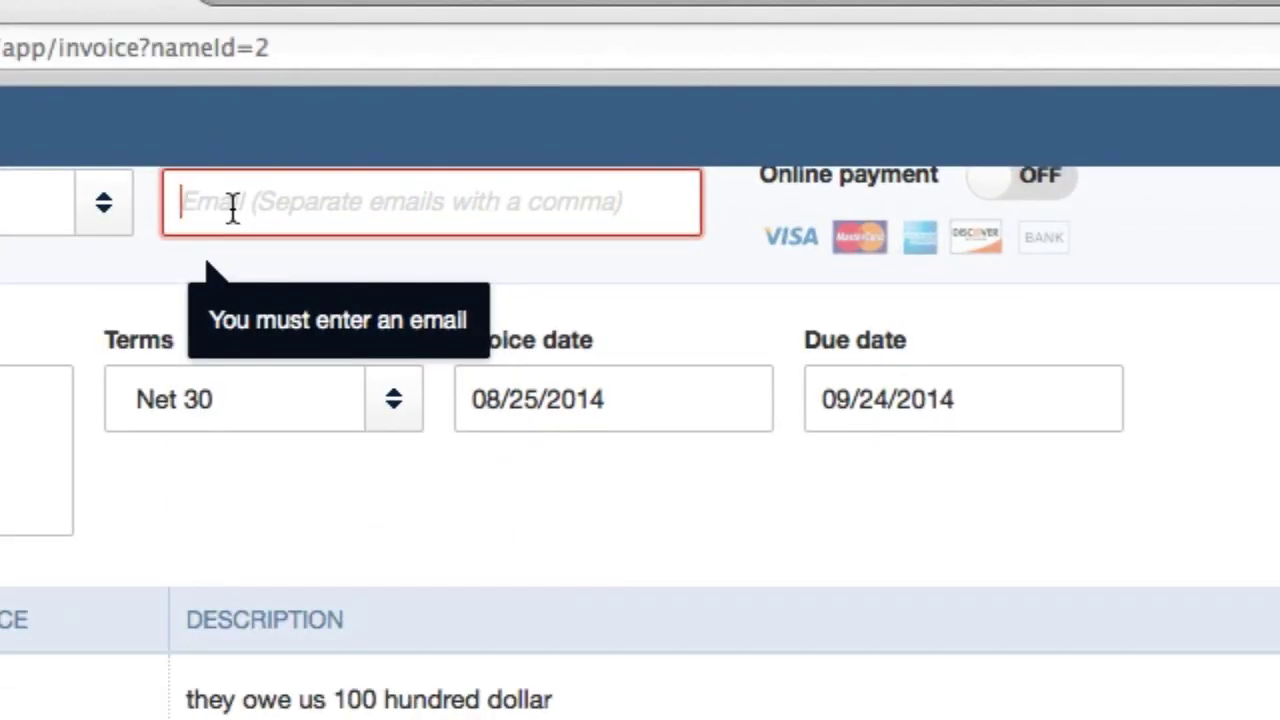
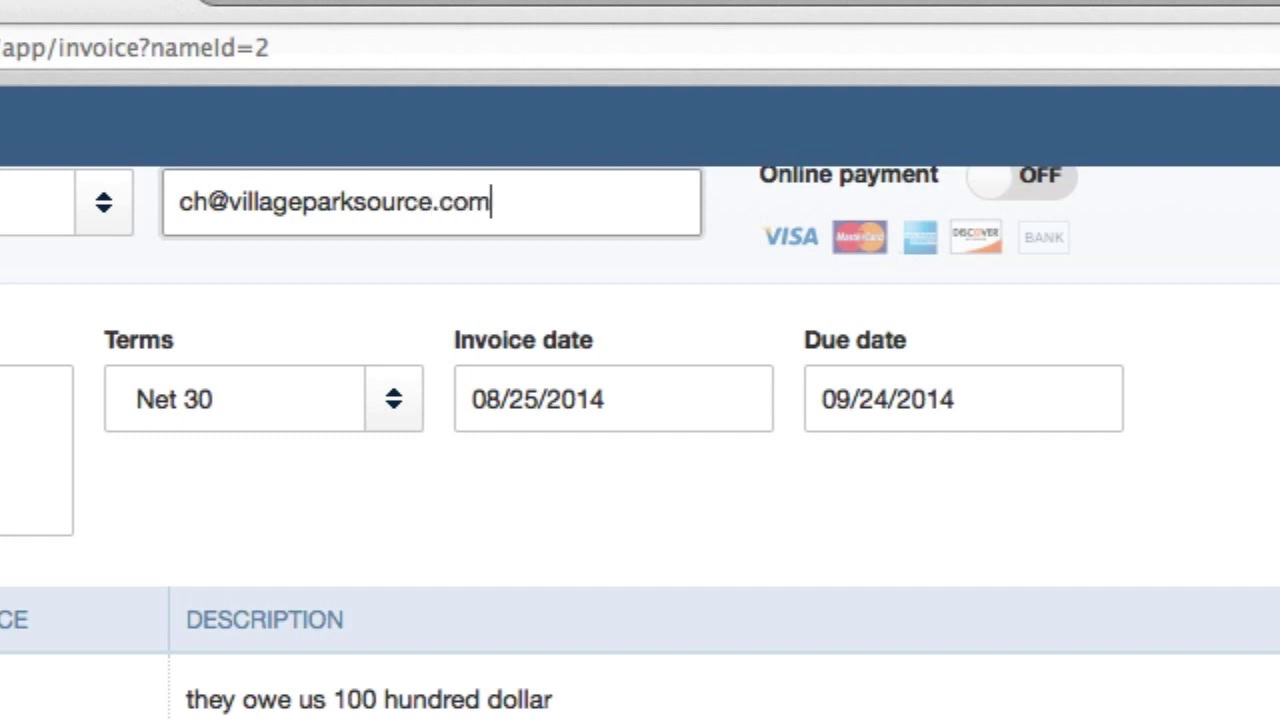
Step: Fill in the customer's email, switch Online payment on, and choose Save and send
scroll(640, 440, up, 1)
click(865, 595)
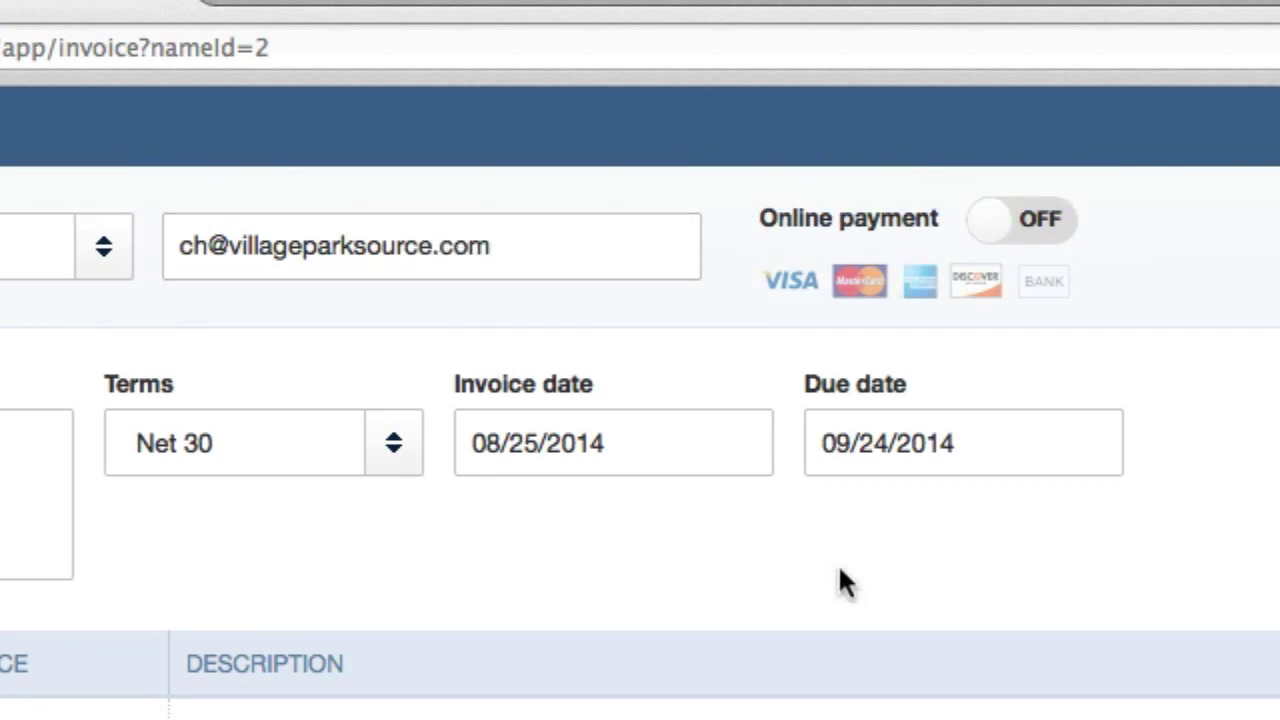
click(984, 232)
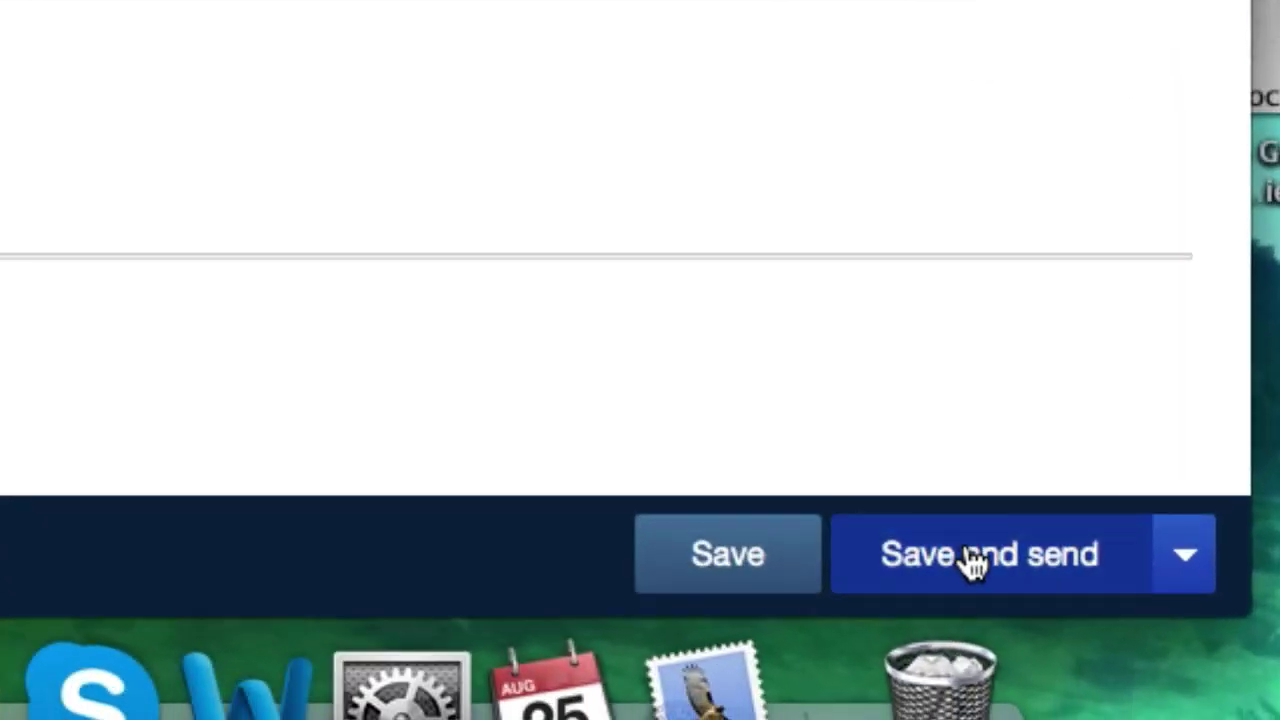
click(975, 562)
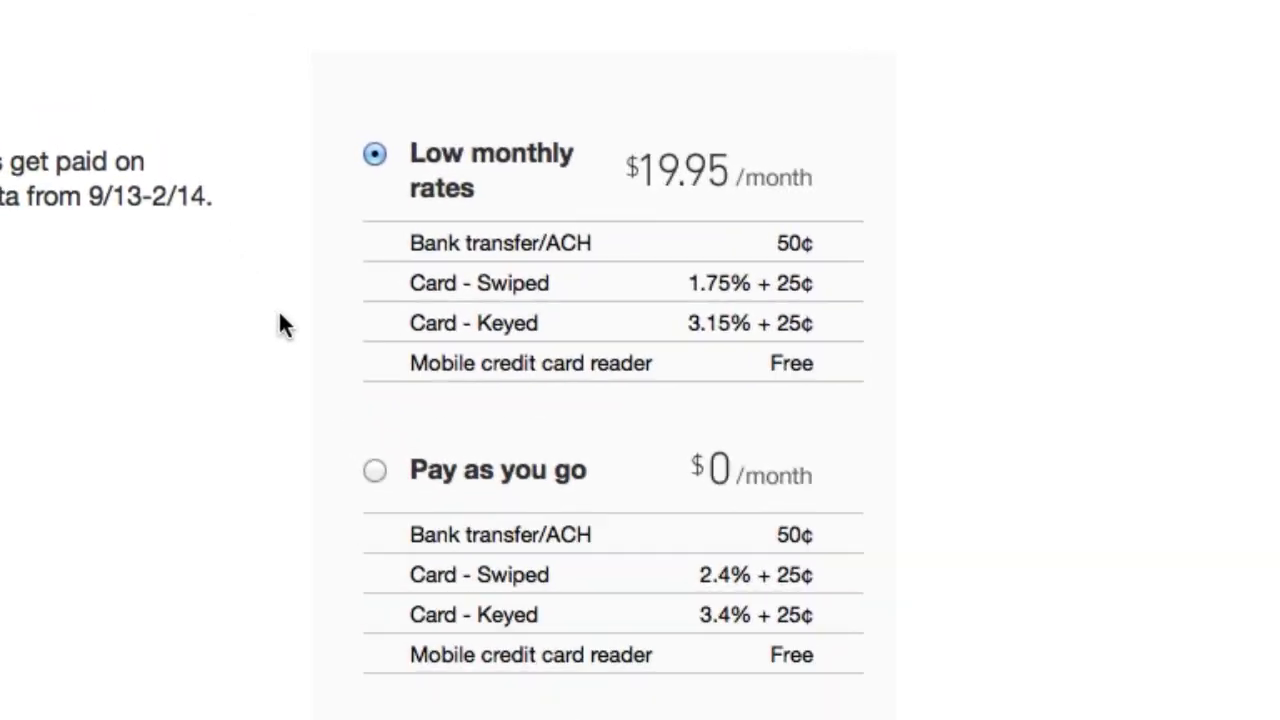
Step: Try Pay as you go, then settle on the Low monthly rates plan at $19.95/month
click(372, 470)
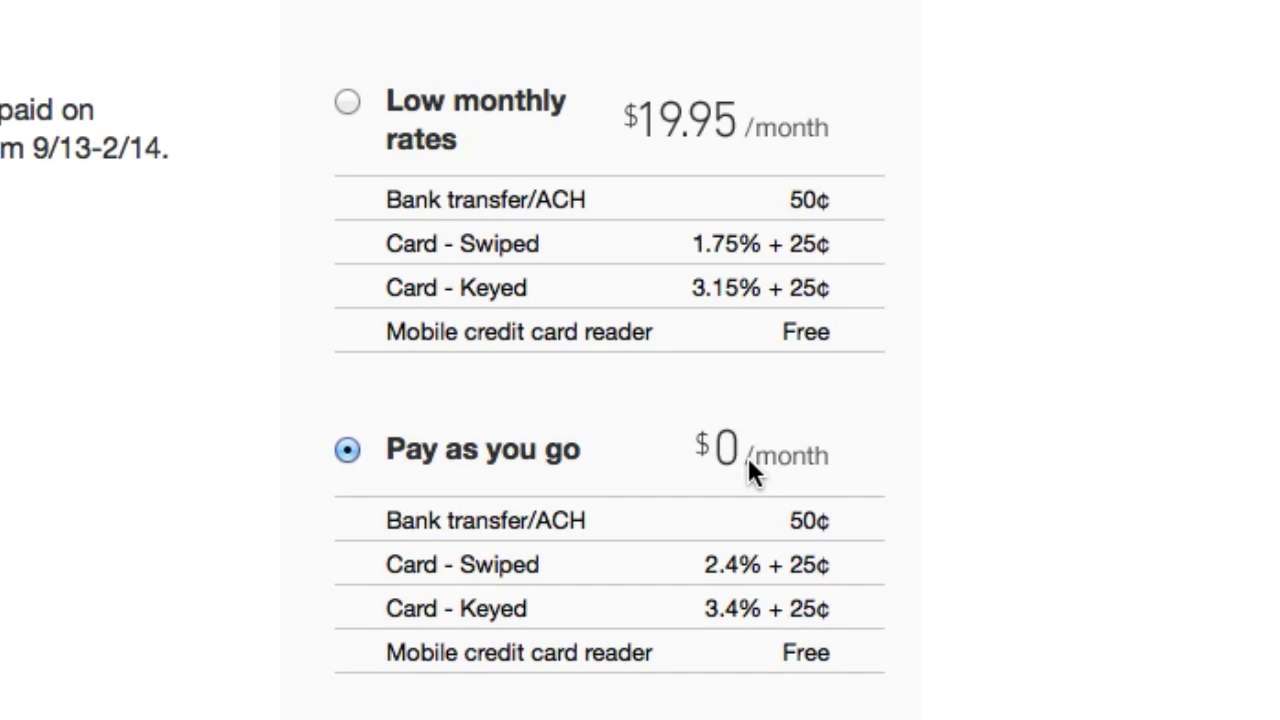
click(347, 104)
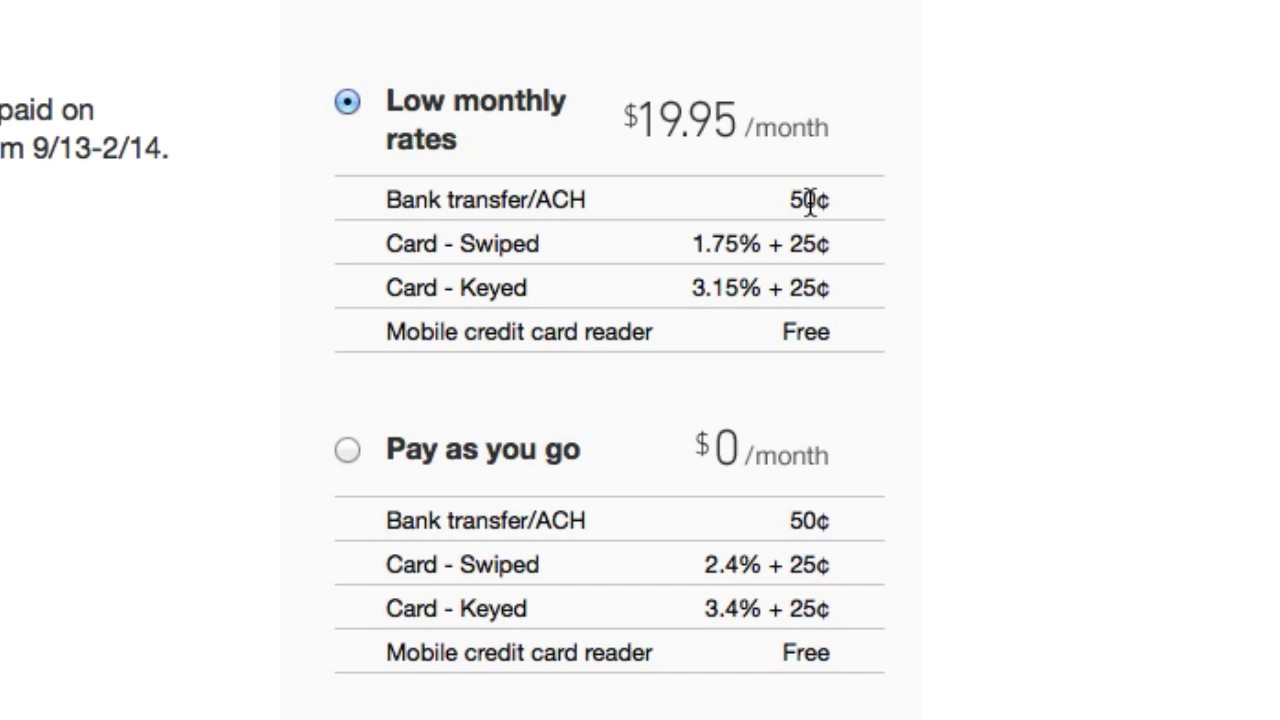
Step: Highlight the Low monthly rates fees: 50¢ bank transfer, swiped card, and 3.15% + 25¢ keyed
drag(853, 207, 386, 199)
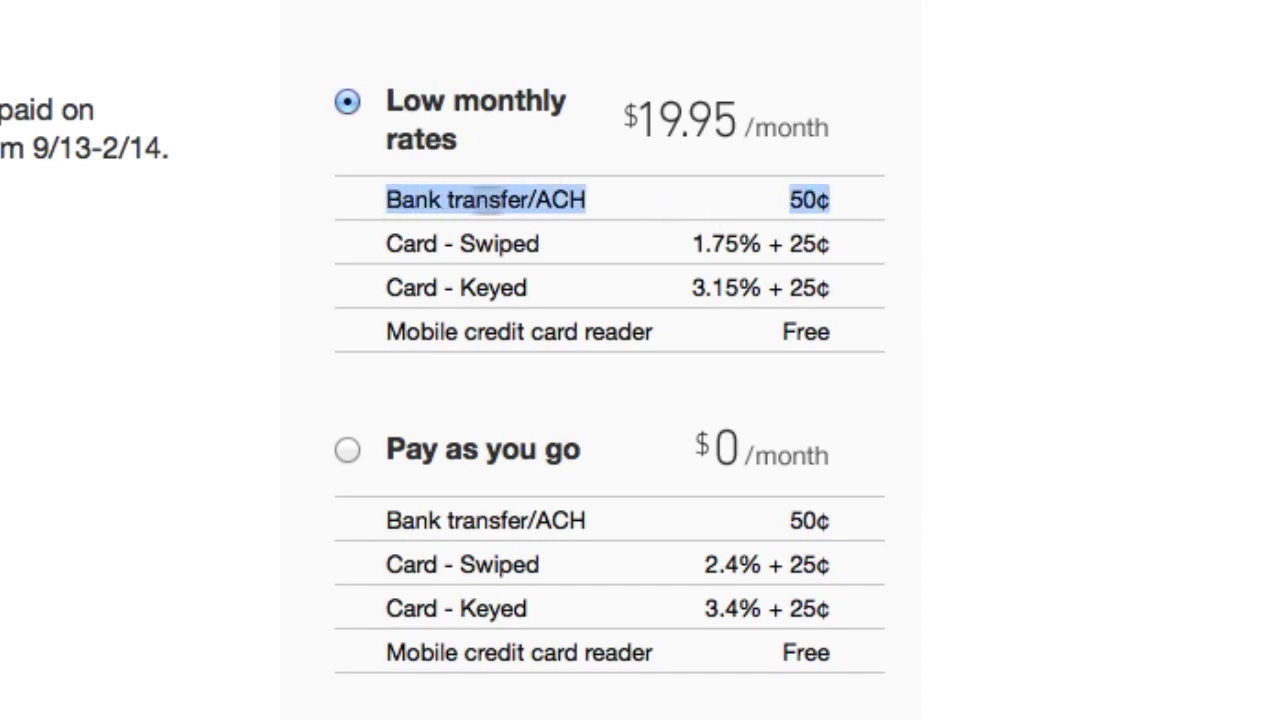
click(856, 200)
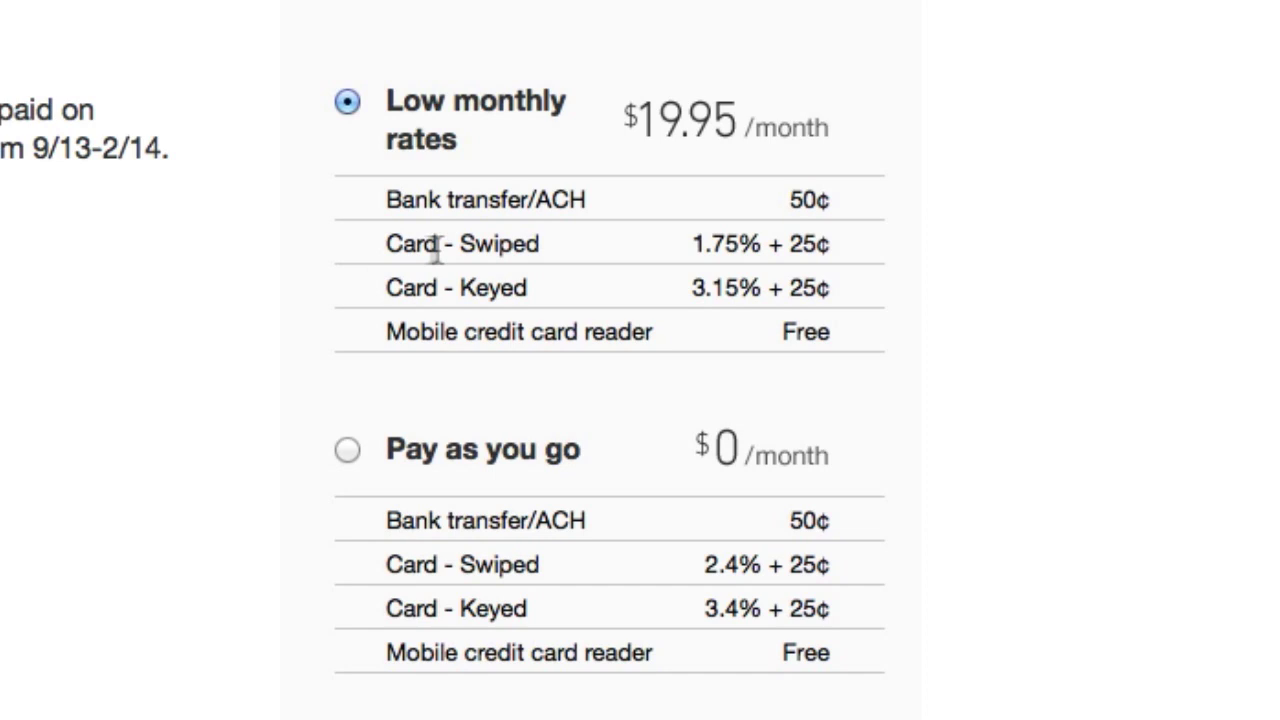
drag(541, 244, 476, 240)
click(476, 235)
drag(860, 287, 380, 286)
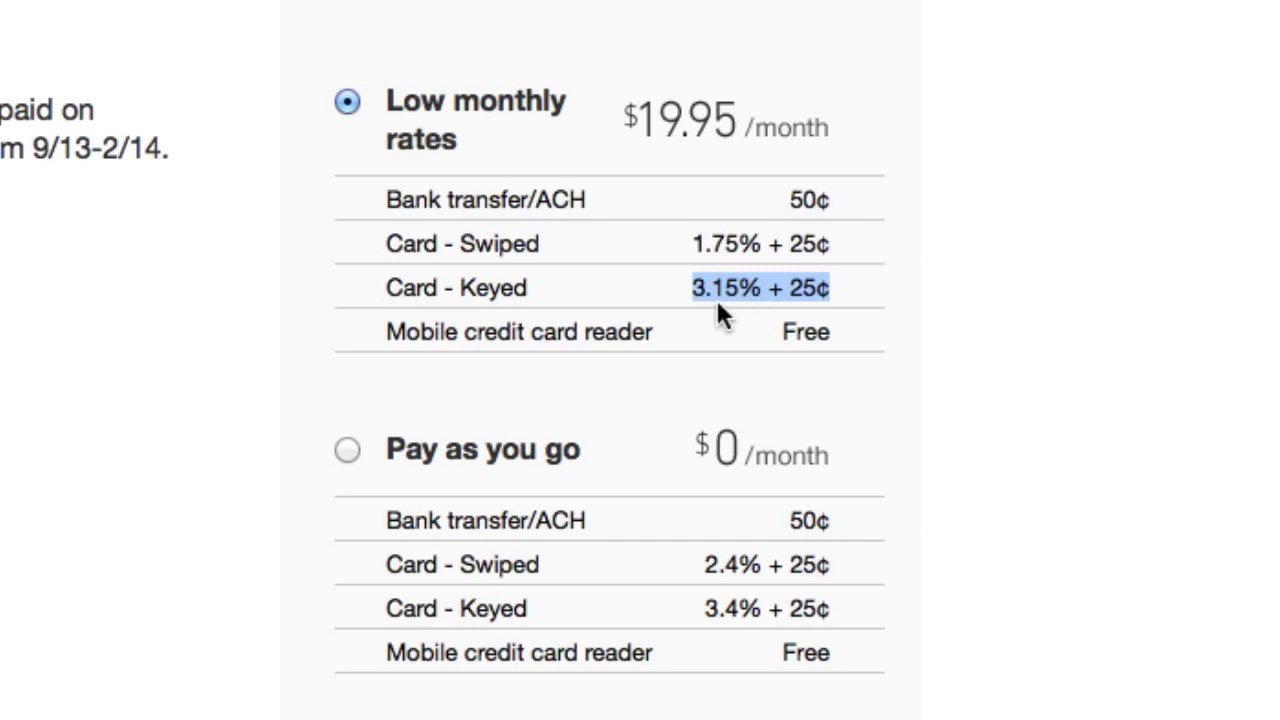
Step: Choose Pay as you go, review its 3.4% + 25¢ keyed and 50¢ bank fees, and continue
click(343, 452)
drag(838, 606, 278, 620)
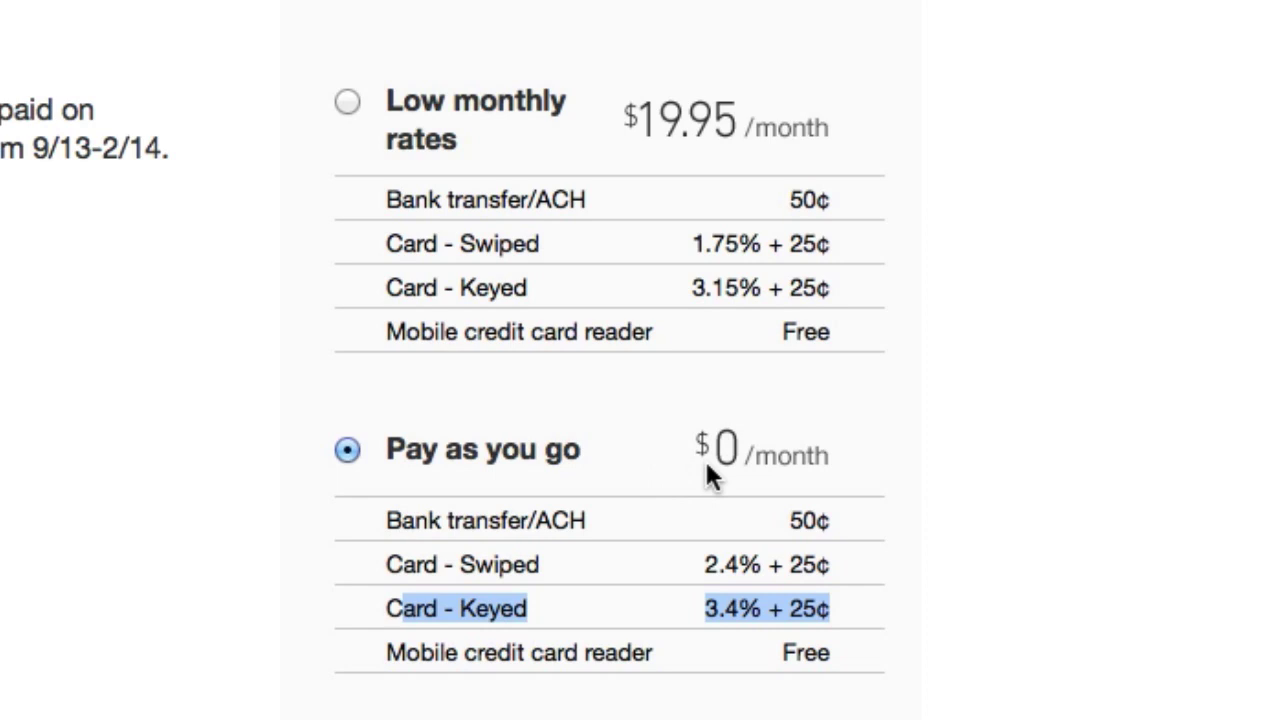
click(855, 621)
drag(857, 613, 385, 603)
drag(862, 526, 790, 521)
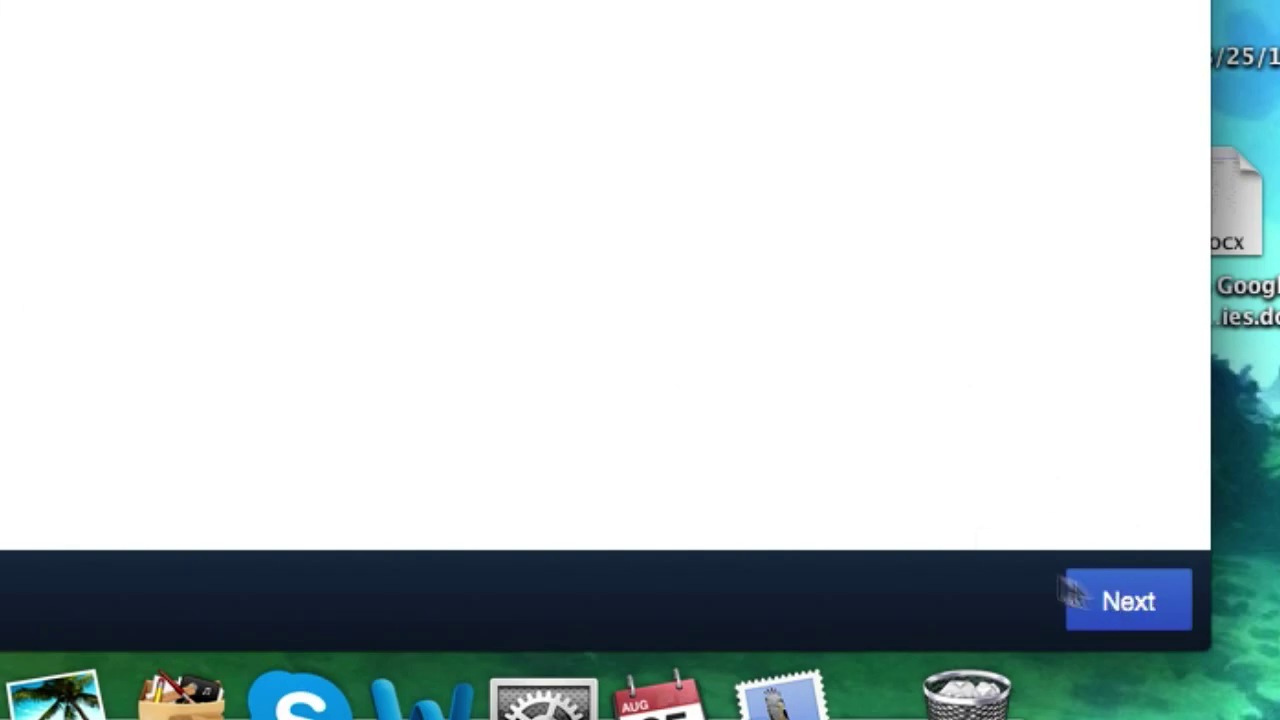
click(1082, 592)
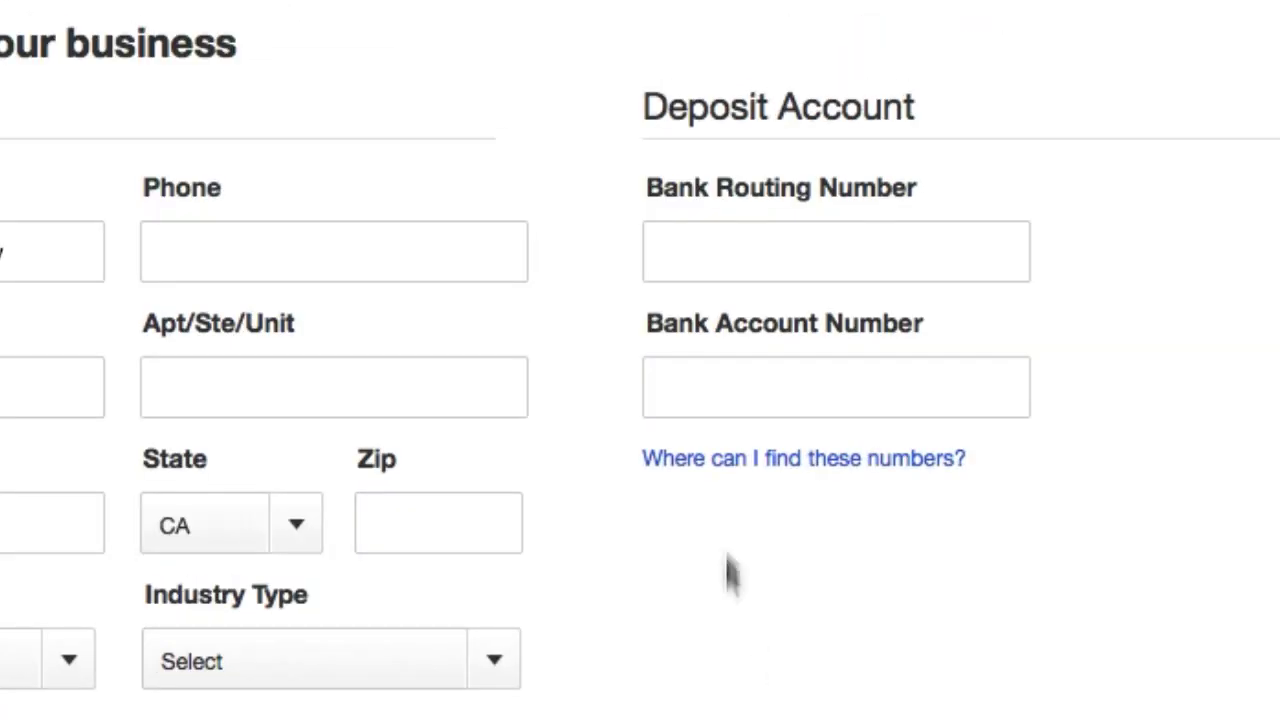
Step: Leave the bank routing and account number fields empty and continue past the business details form
click(696, 239)
click(705, 410)
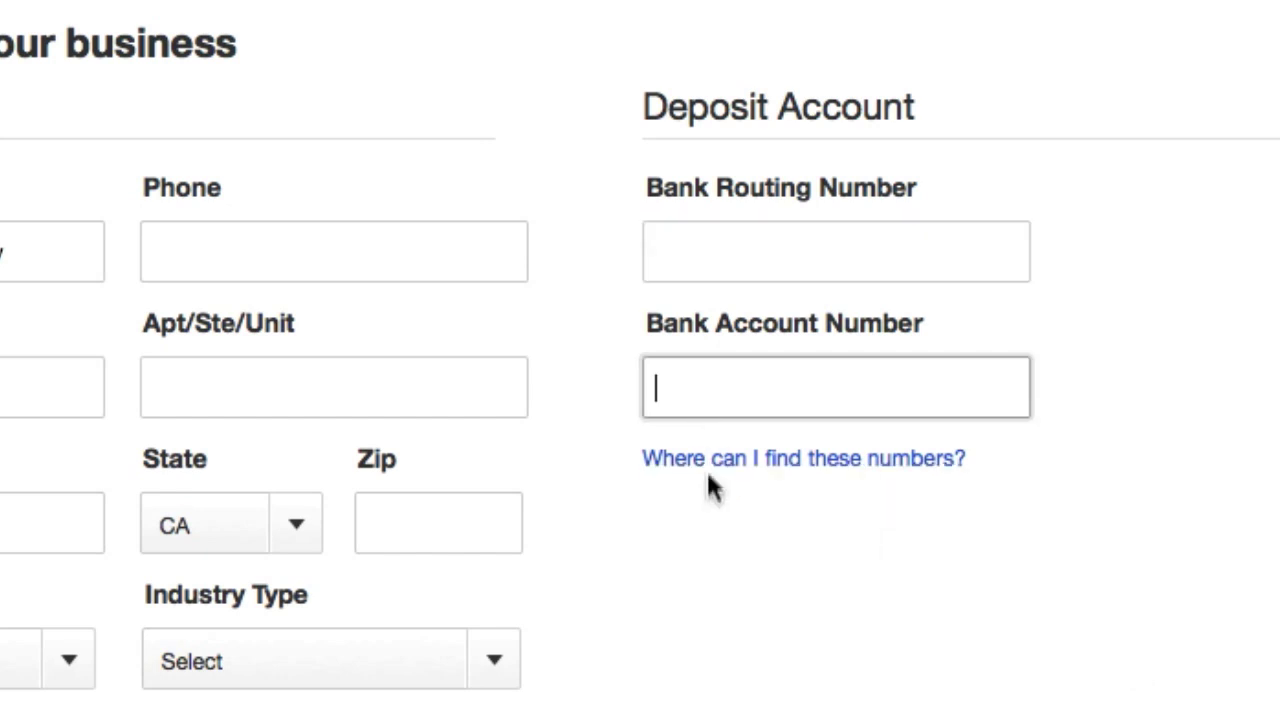
mouse_move(706, 466)
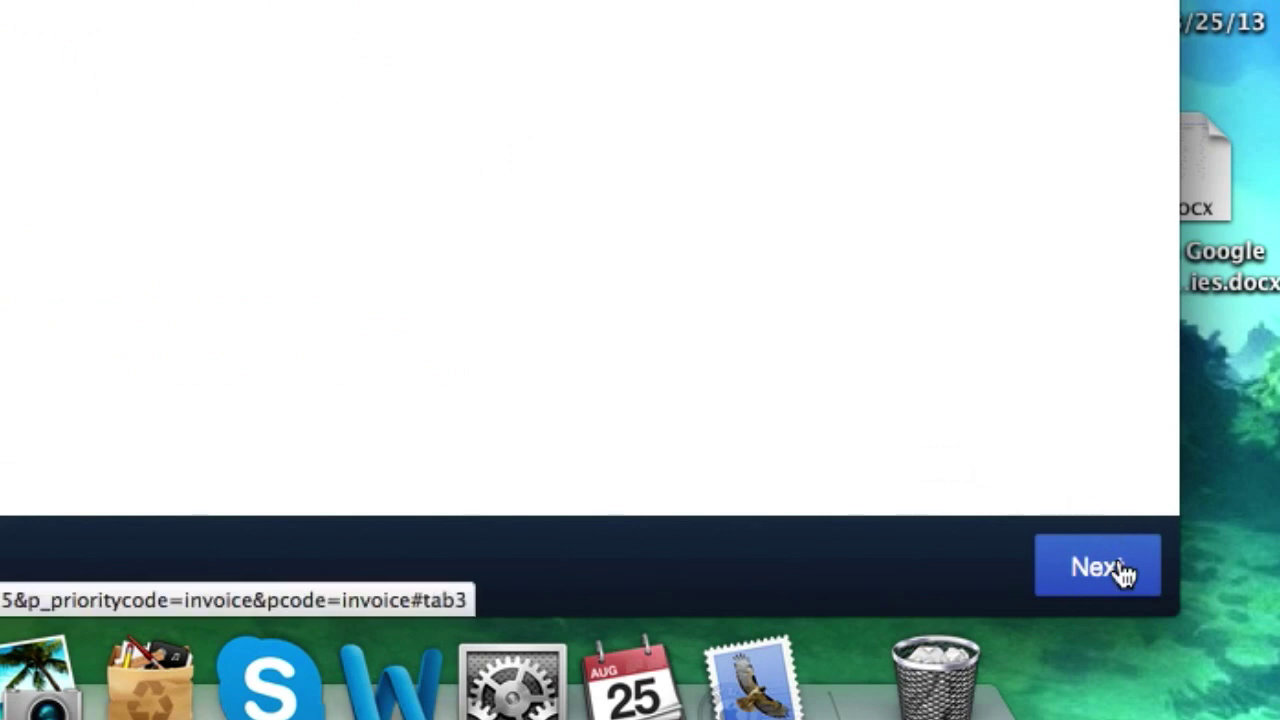
click(1120, 570)
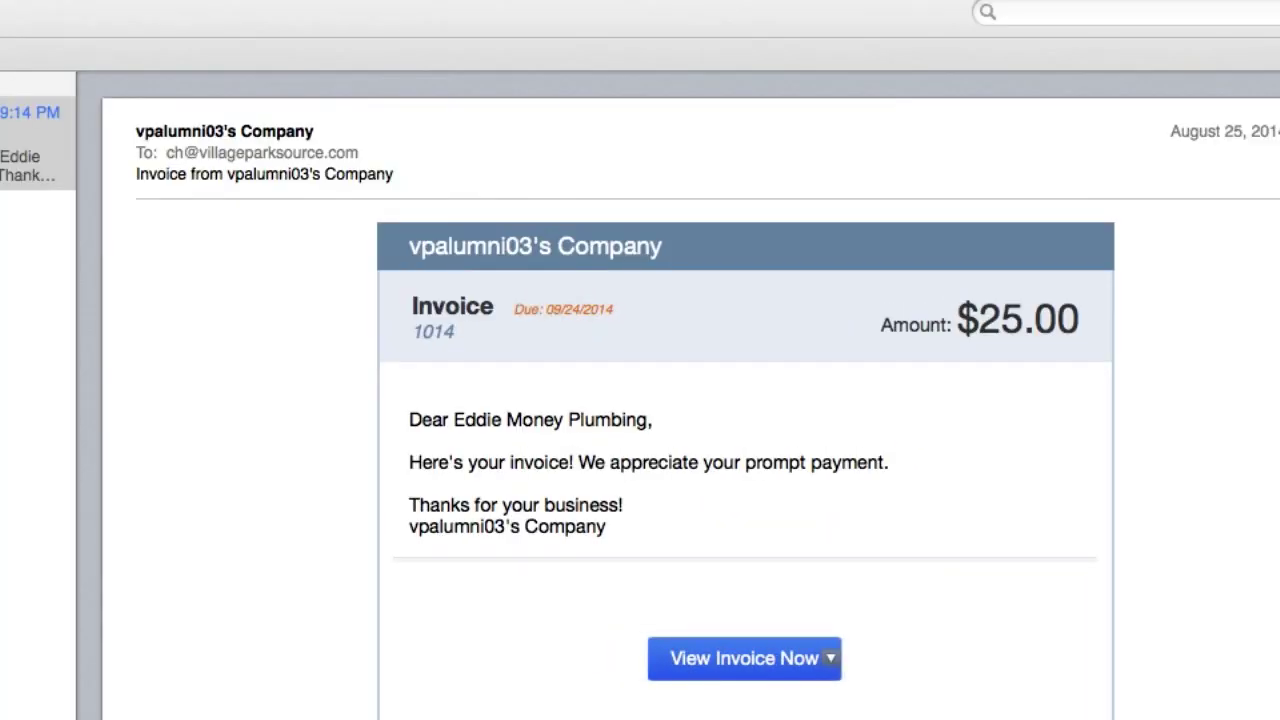
Step: Open the emailed invoice with View Invoice Now and start paying the $25.00 balance
click(744, 658)
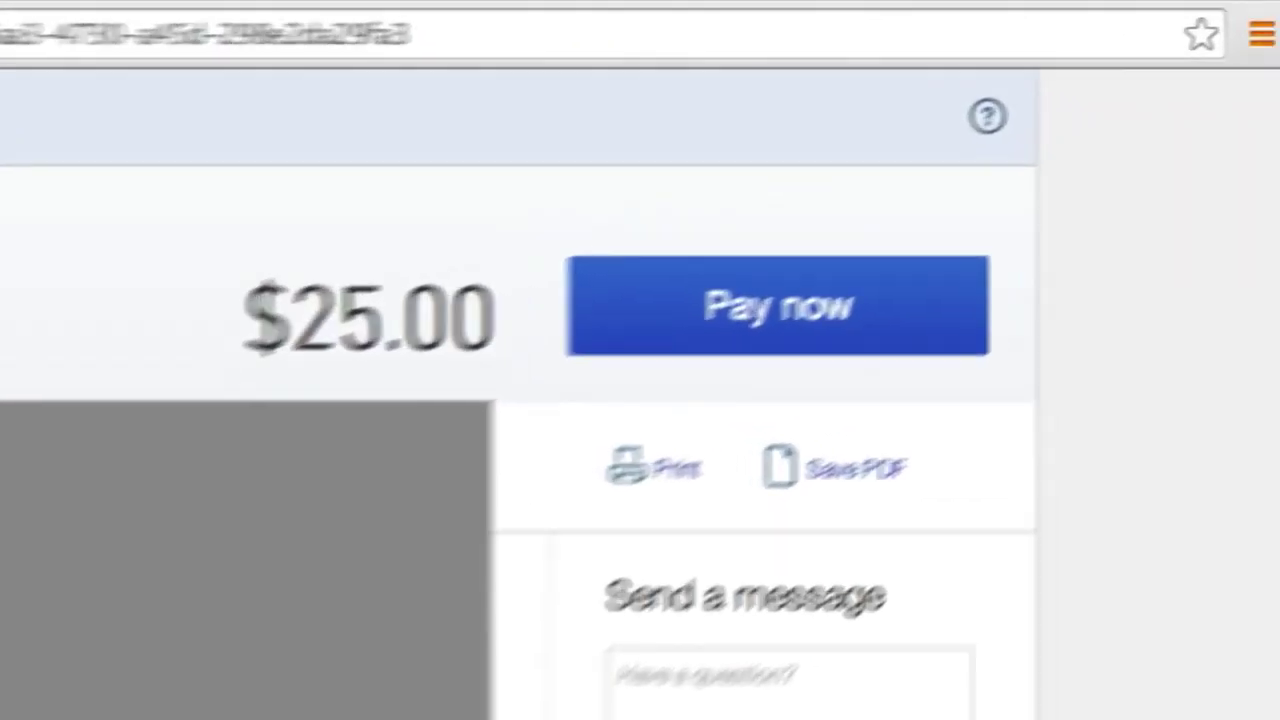
click(748, 318)
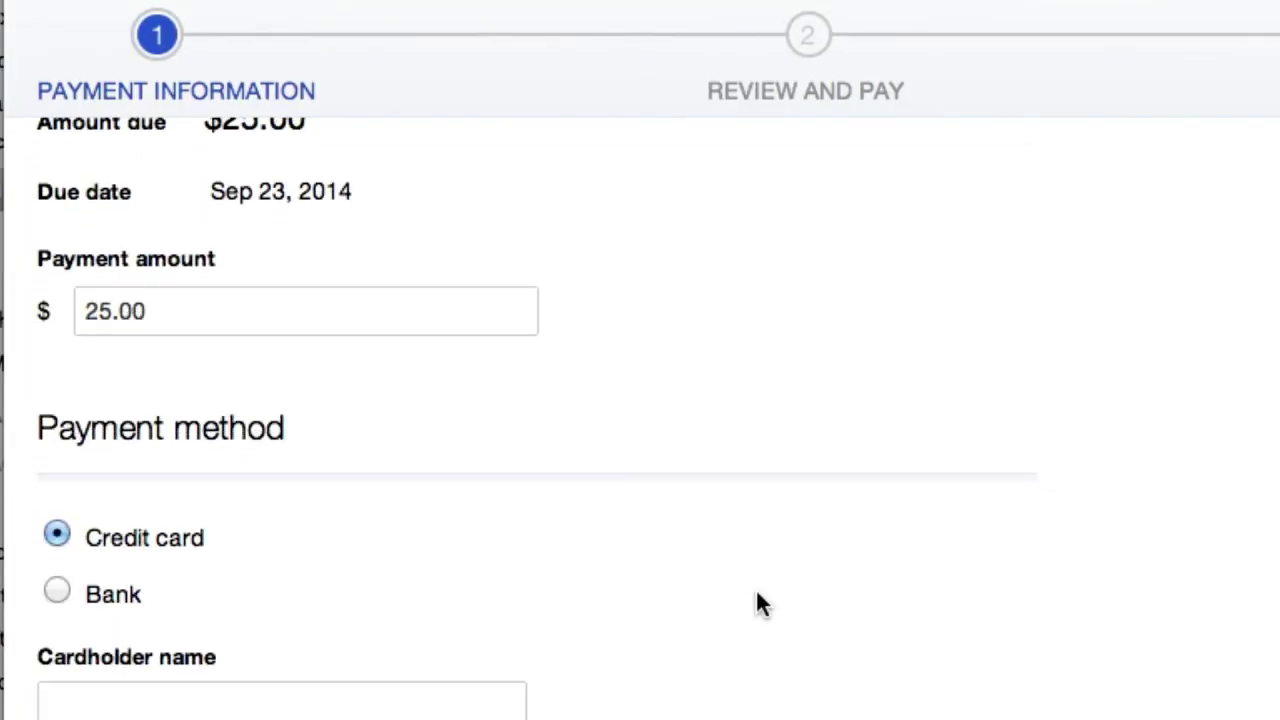
Step: Switch the $25.00 payment from credit card to the Bank payment method
scroll(755, 600, up, 3)
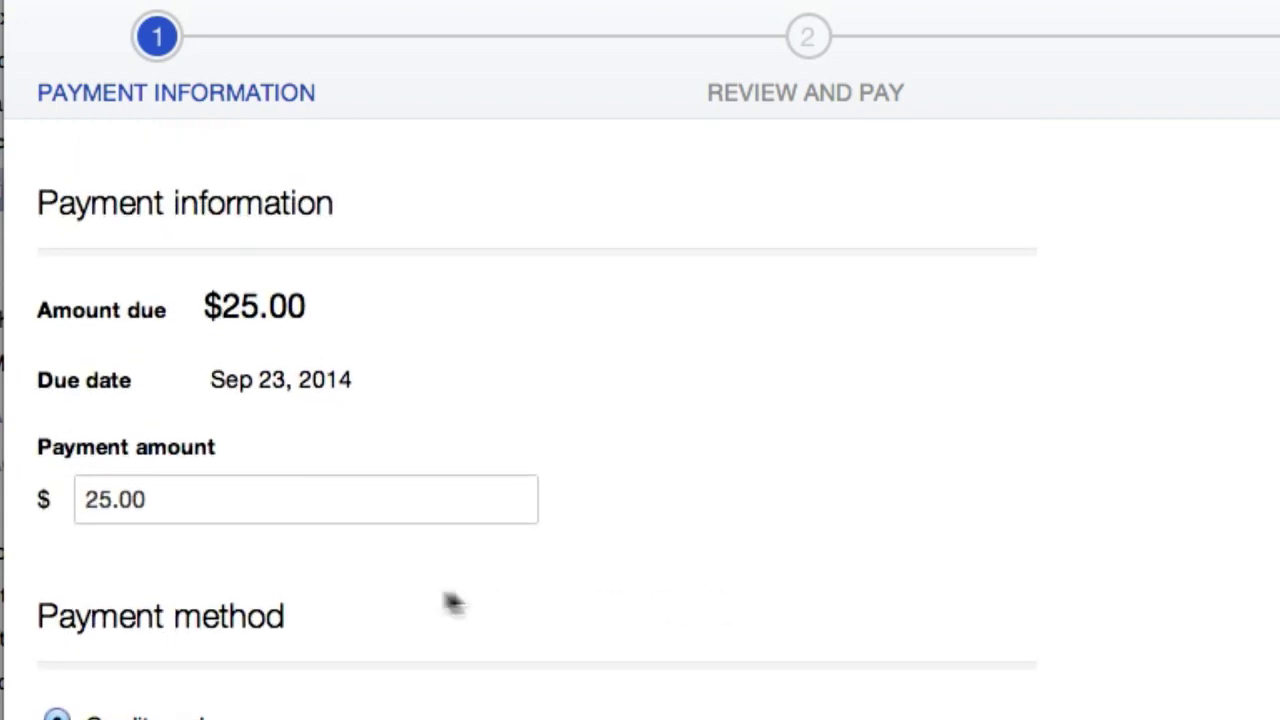
scroll(254, 566, down, 3)
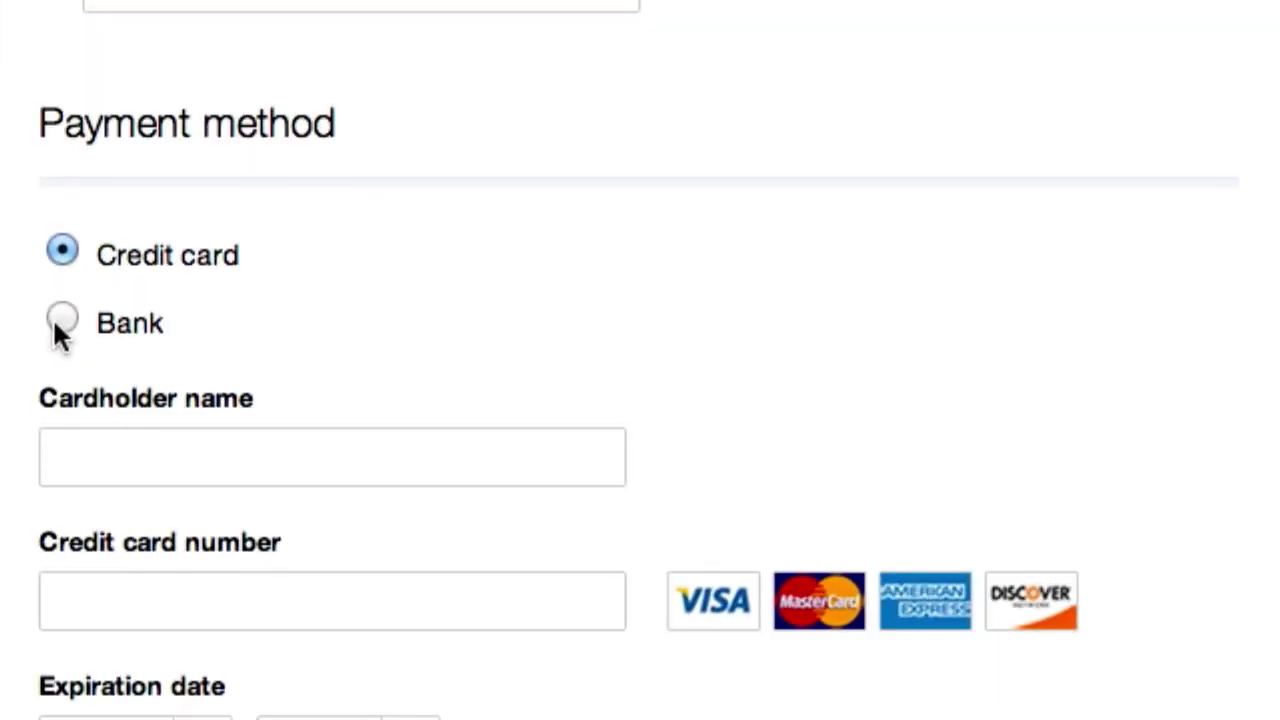
click(165, 449)
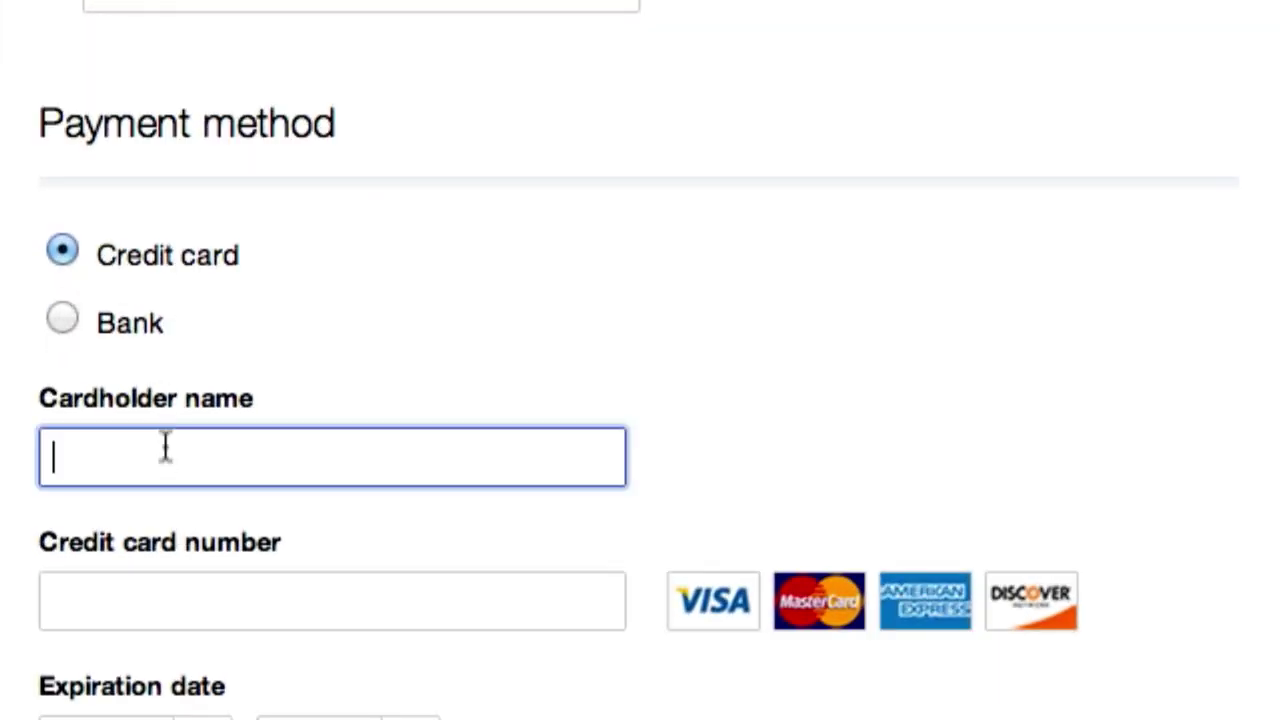
click(153, 600)
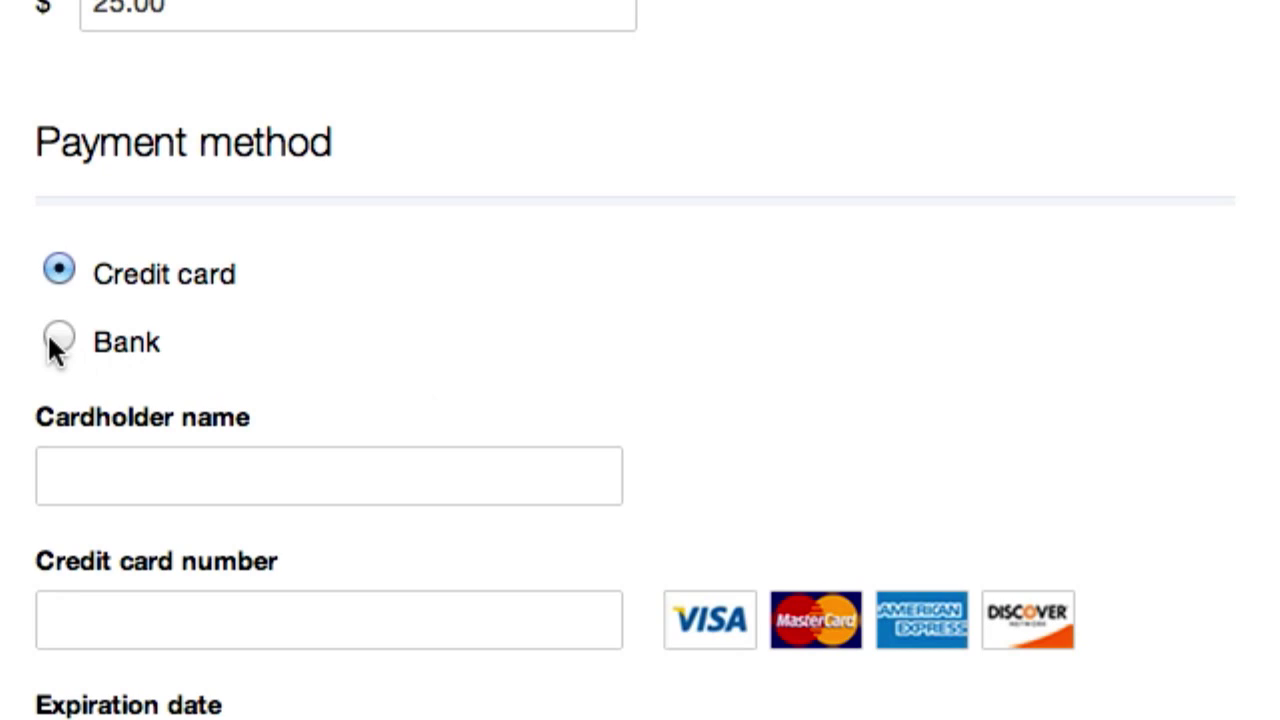
click(59, 207)
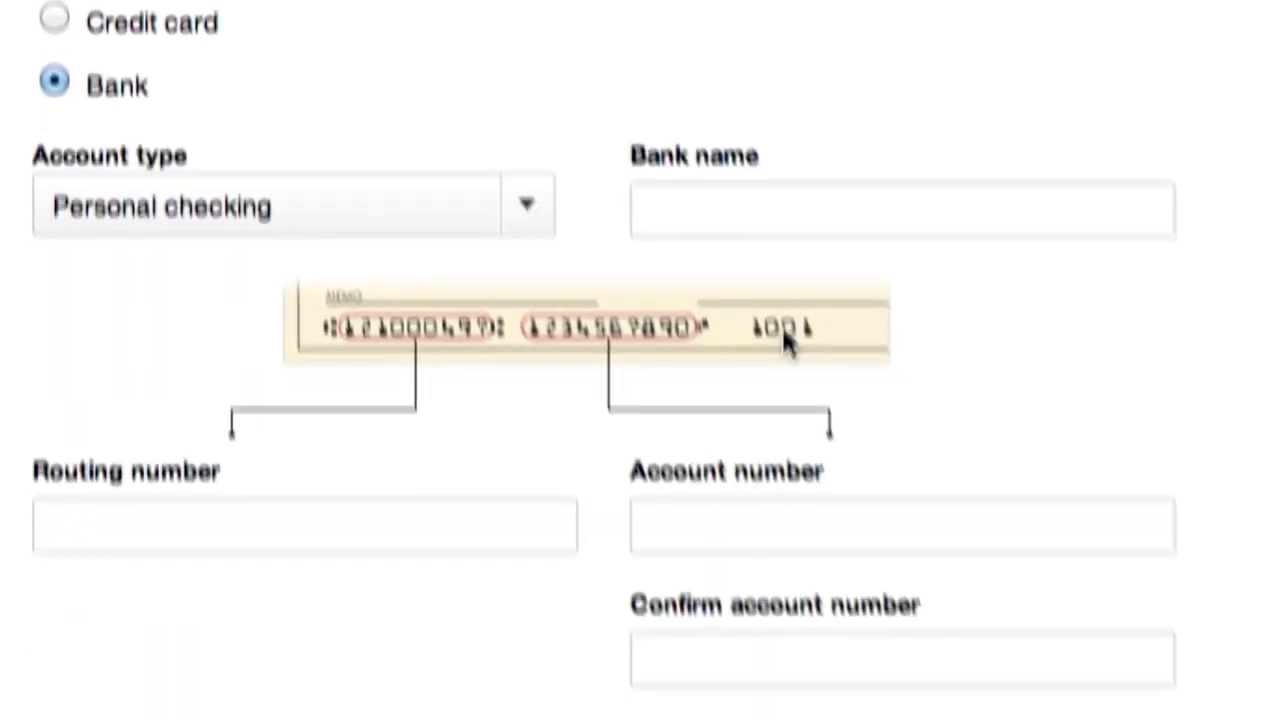